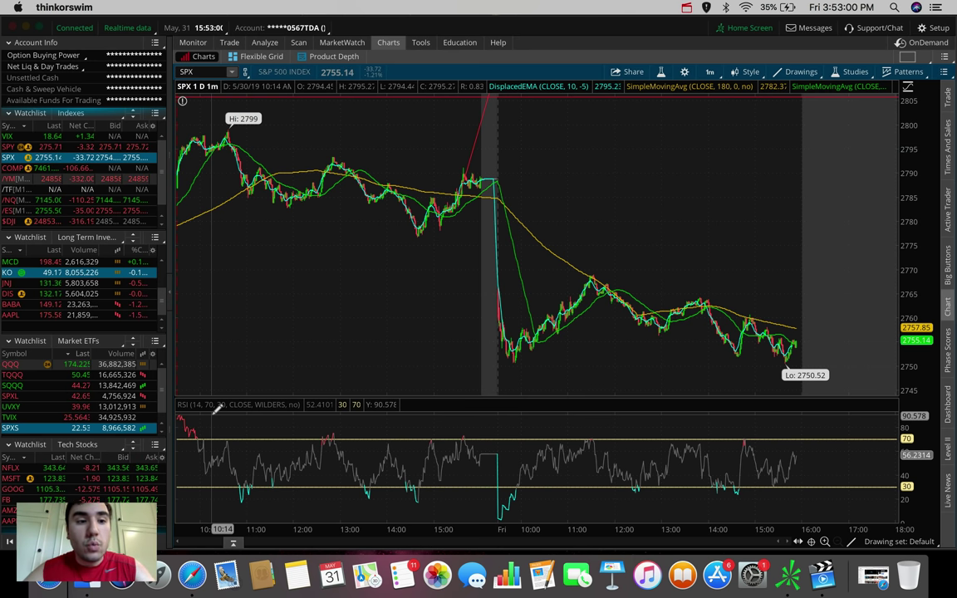
Step: Chart $DJI from the Indexes watchlist, then move up one row to /NQ Nasdaq 100 futures
click(9, 222)
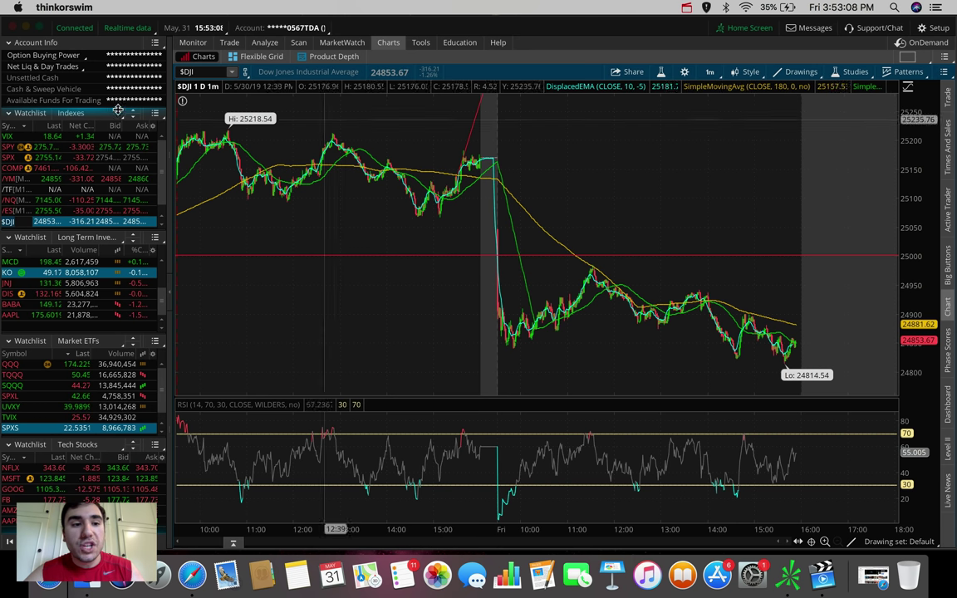
key(Up)
key(Up)
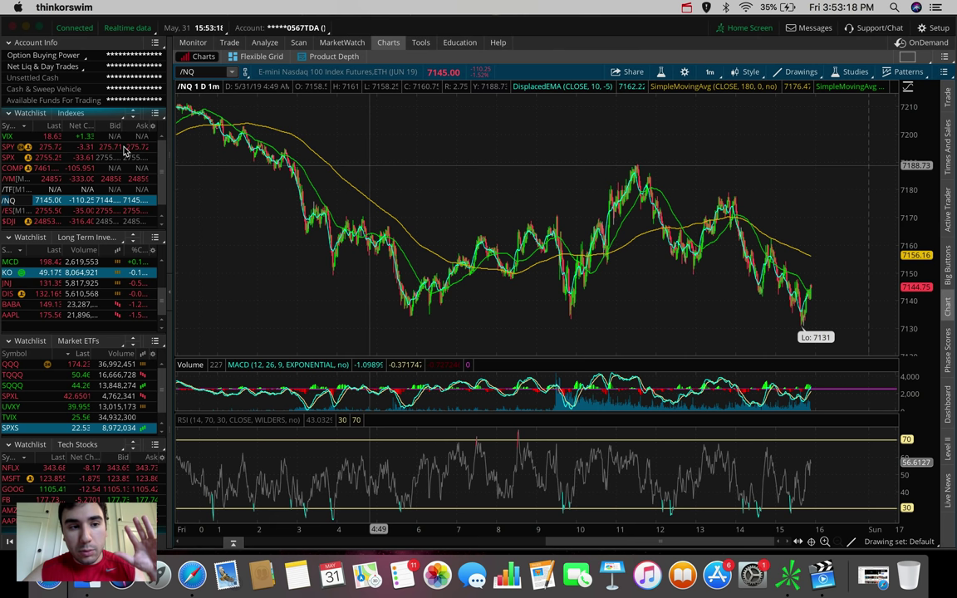
Step: Move up the Indexes watchlist to SPX on the 1 D : 1m chart
key(Up)
key(Up)
key(Up)
key(Up)
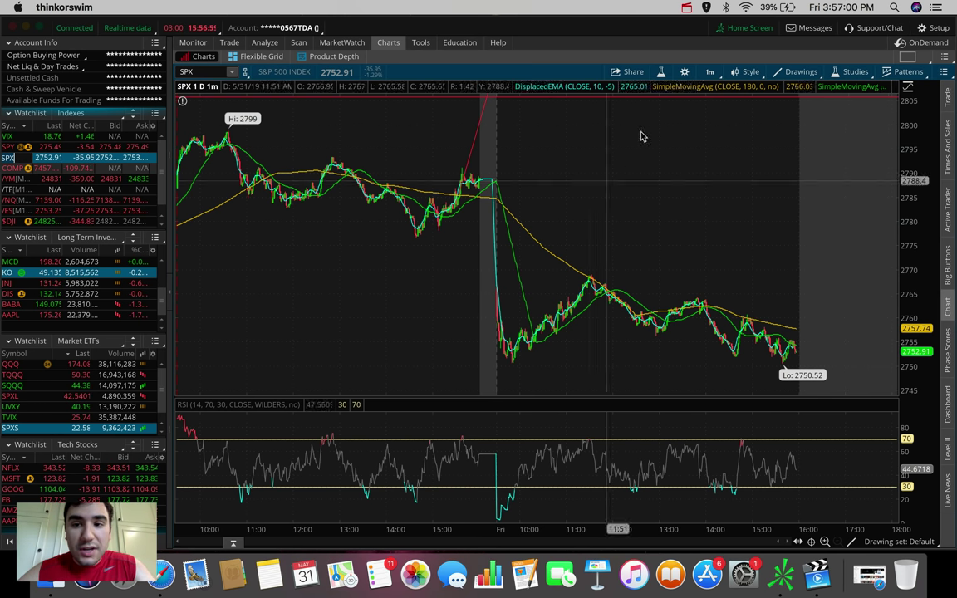
Step: Change the SPX chart time frame to 180 D : 4h
click(709, 71)
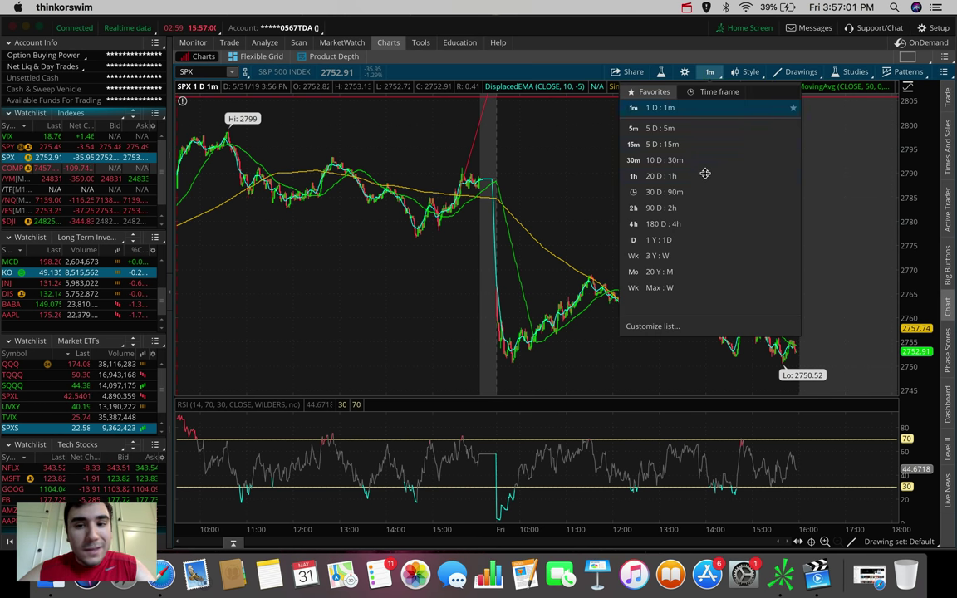
click(687, 223)
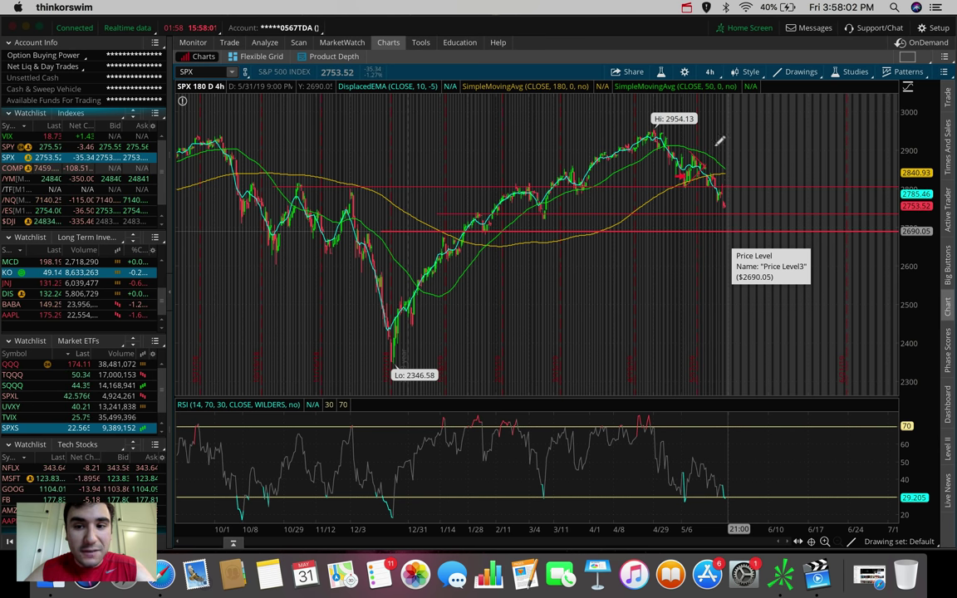
click(709, 72)
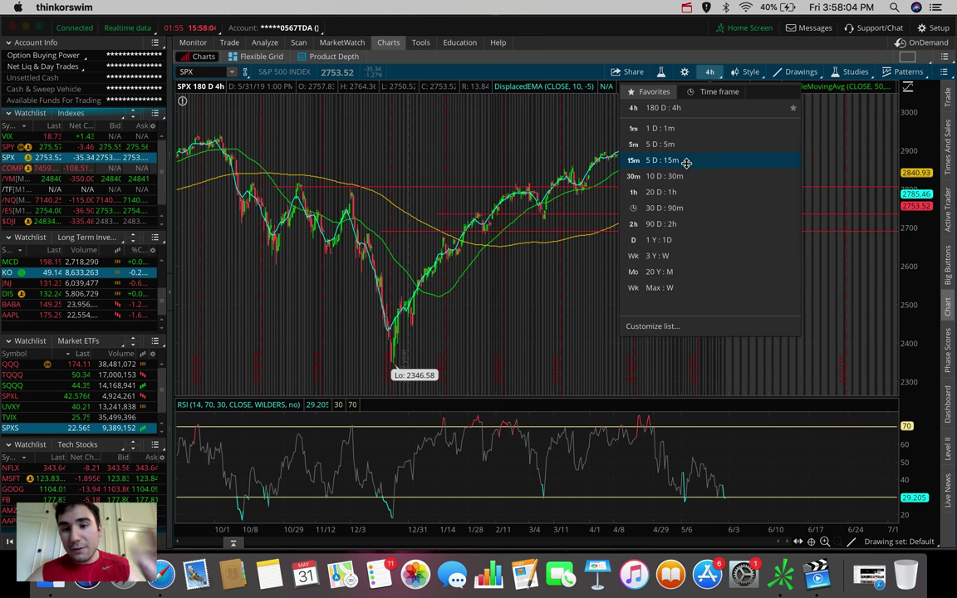
click(680, 192)
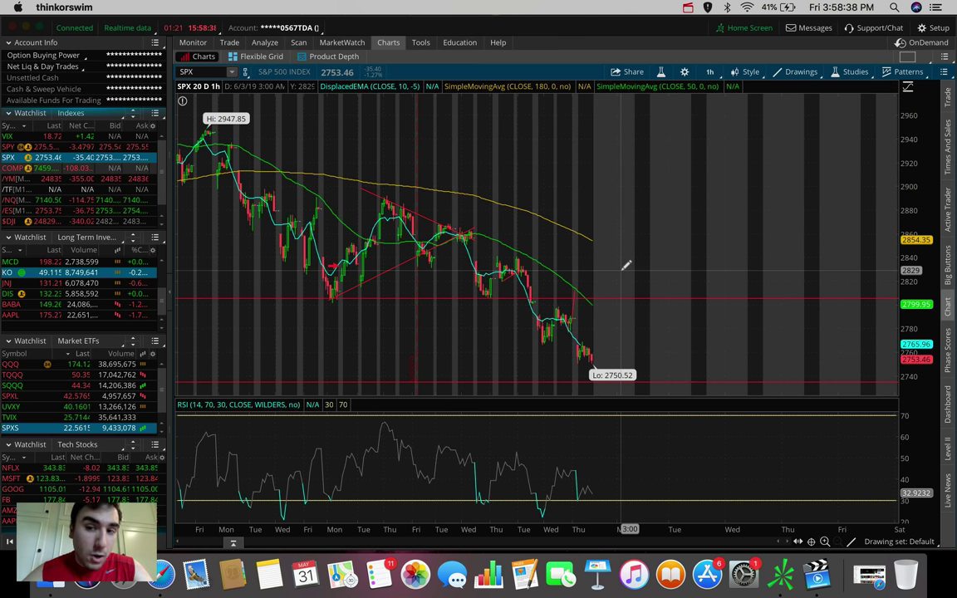
click(711, 73)
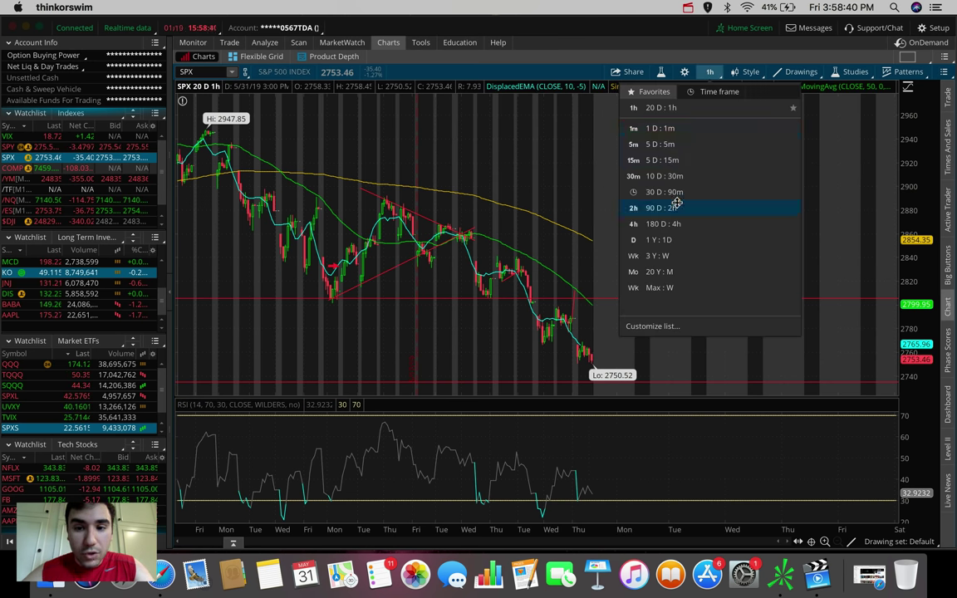
click(652, 205)
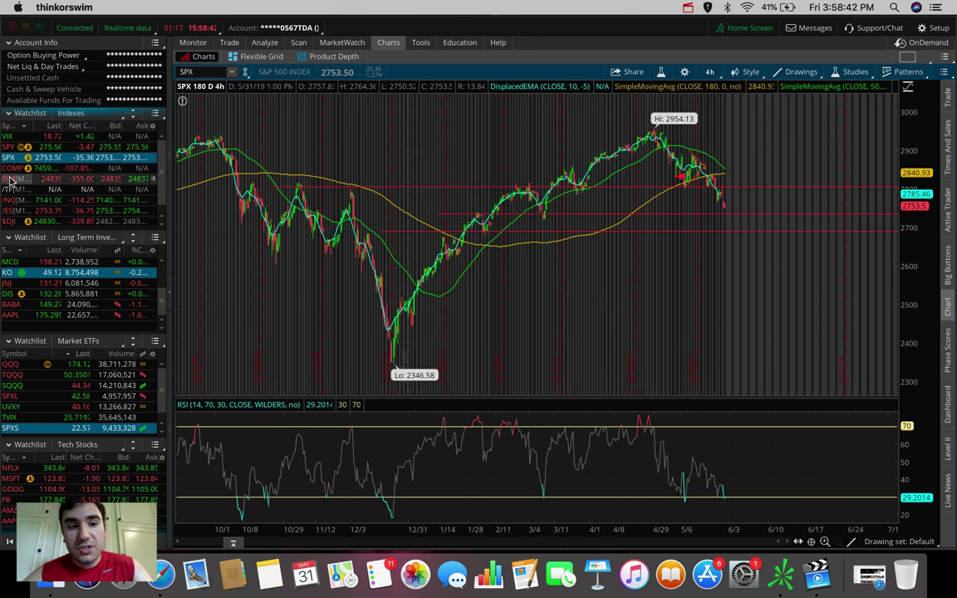
Step: Chart $DJI on 180-day 4-hour bars and bring up the time frame choices
click(9, 221)
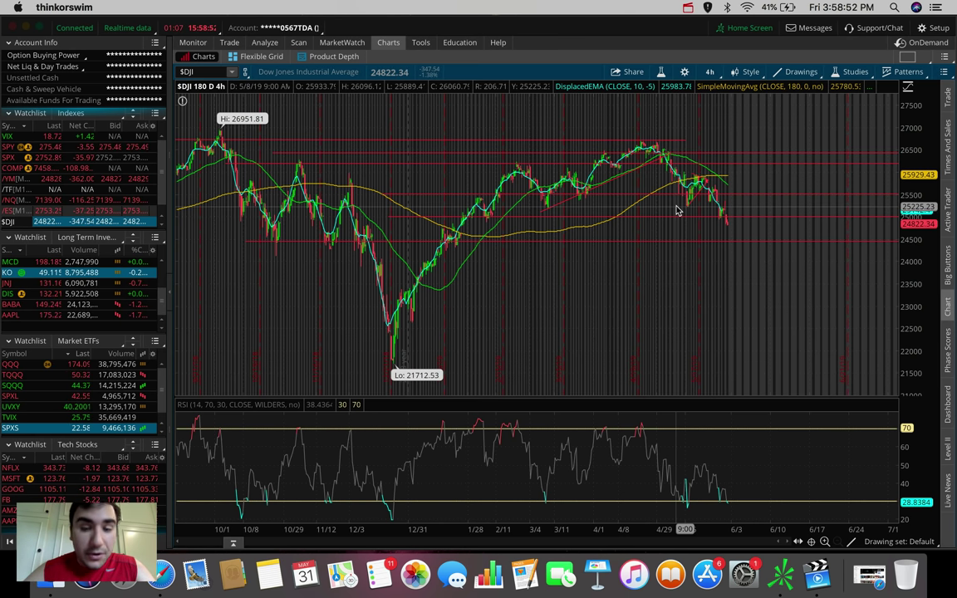
mouse_move(700, 221)
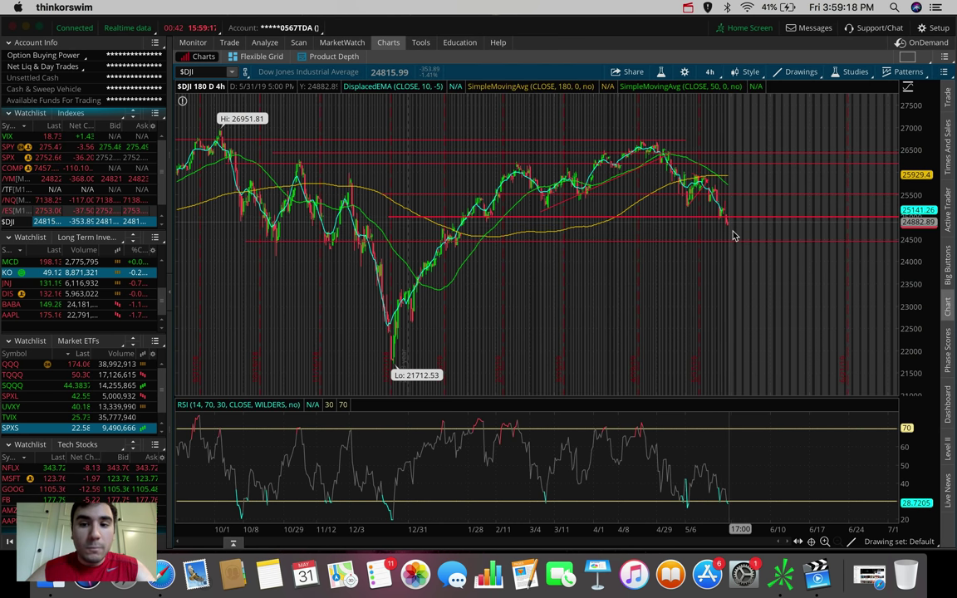
mouse_move(735, 245)
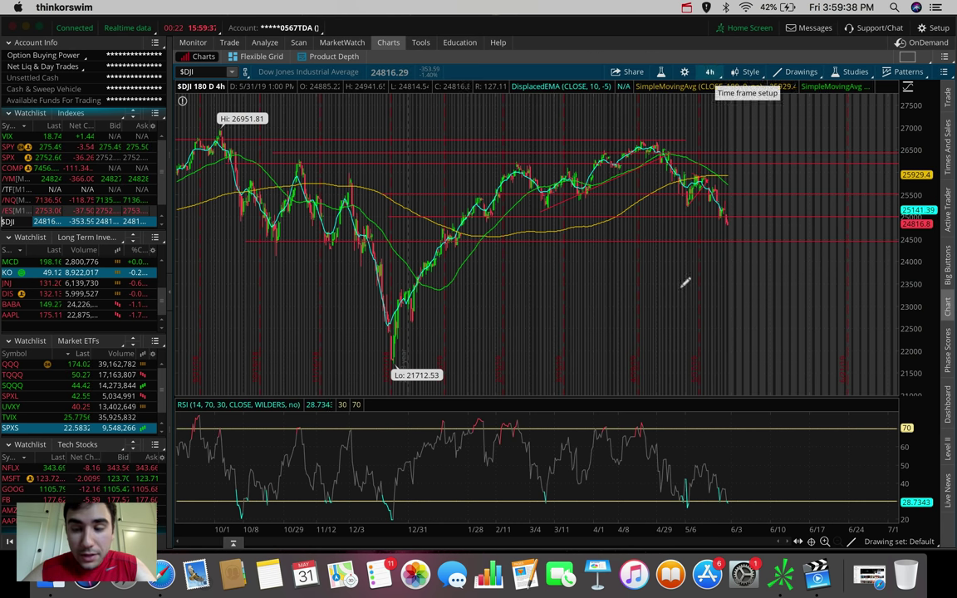
Step: Switch the Dow chart to the 20 D : 1h time frame
click(709, 71)
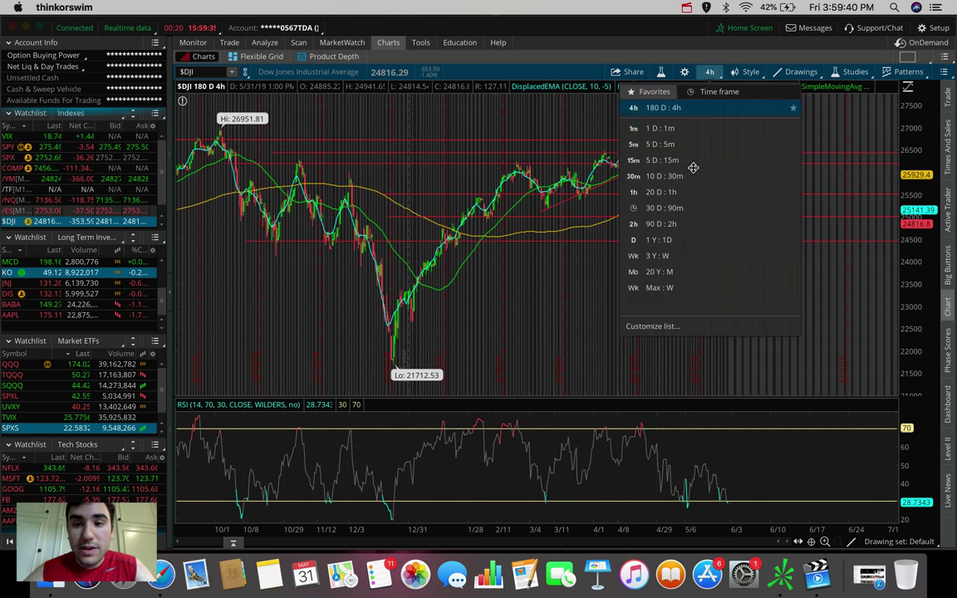
click(688, 188)
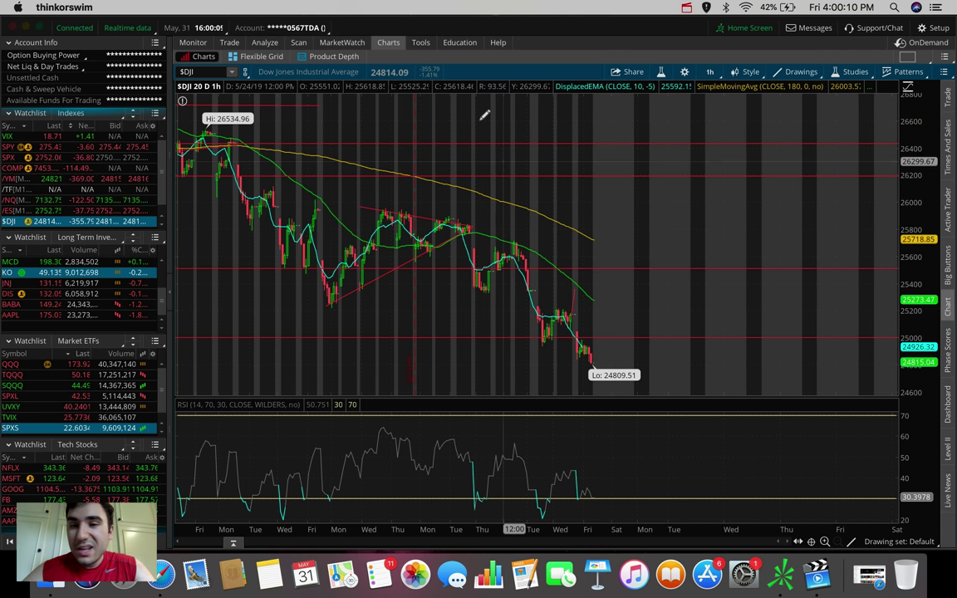
Step: View the Dow at 5 D : 5m, revert to 180 D : 4h, then chart SPX
click(714, 73)
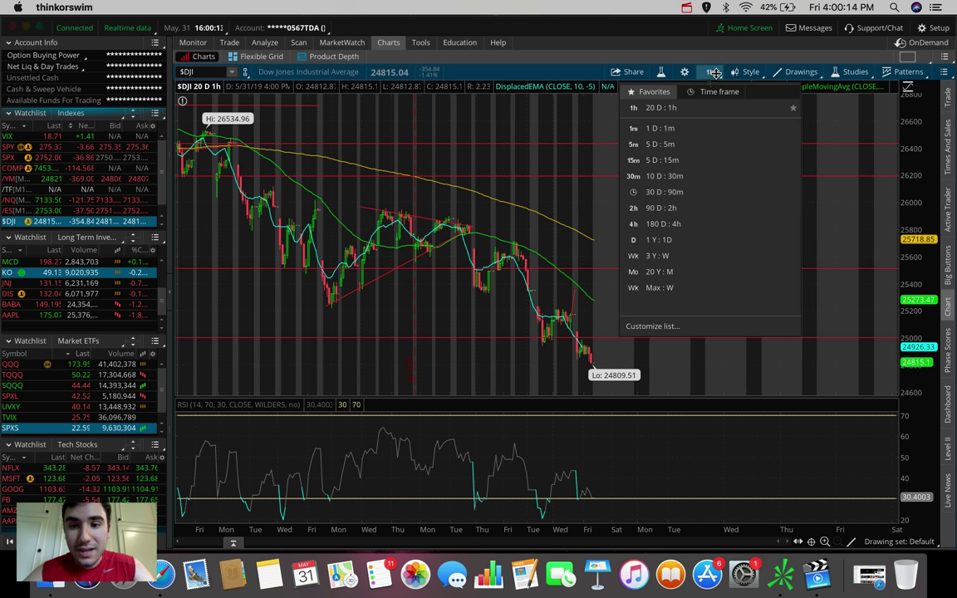
click(684, 147)
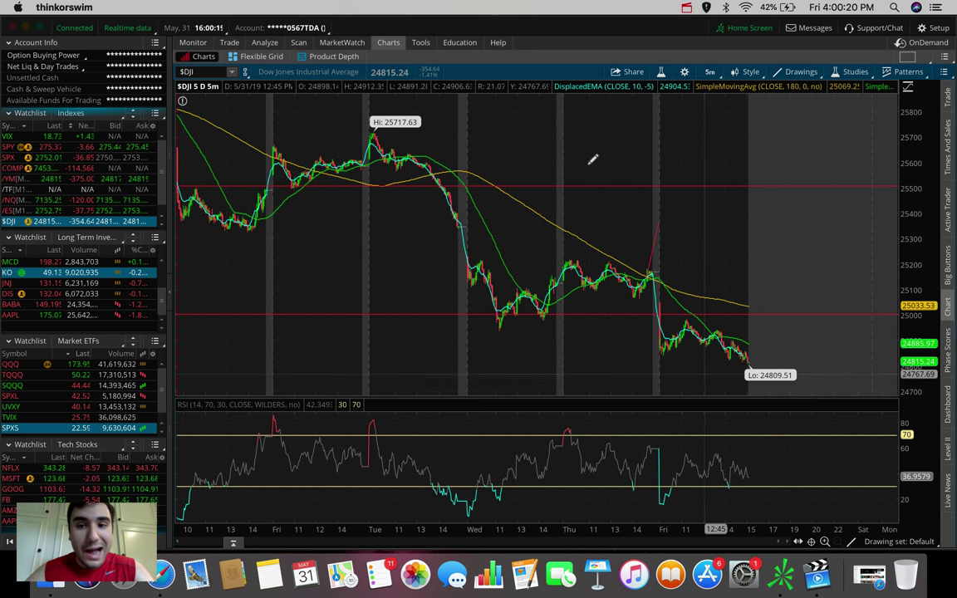
click(710, 73)
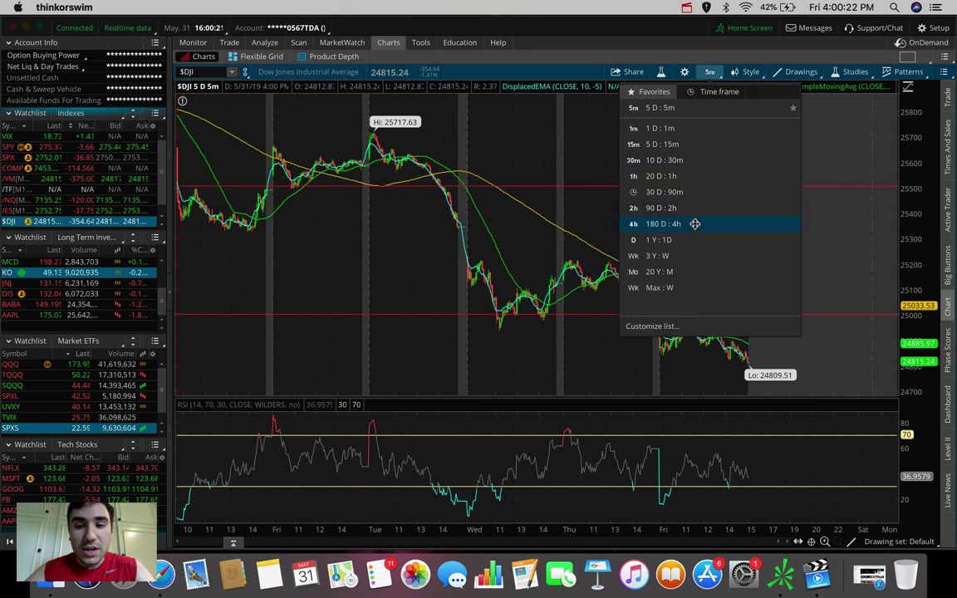
click(694, 224)
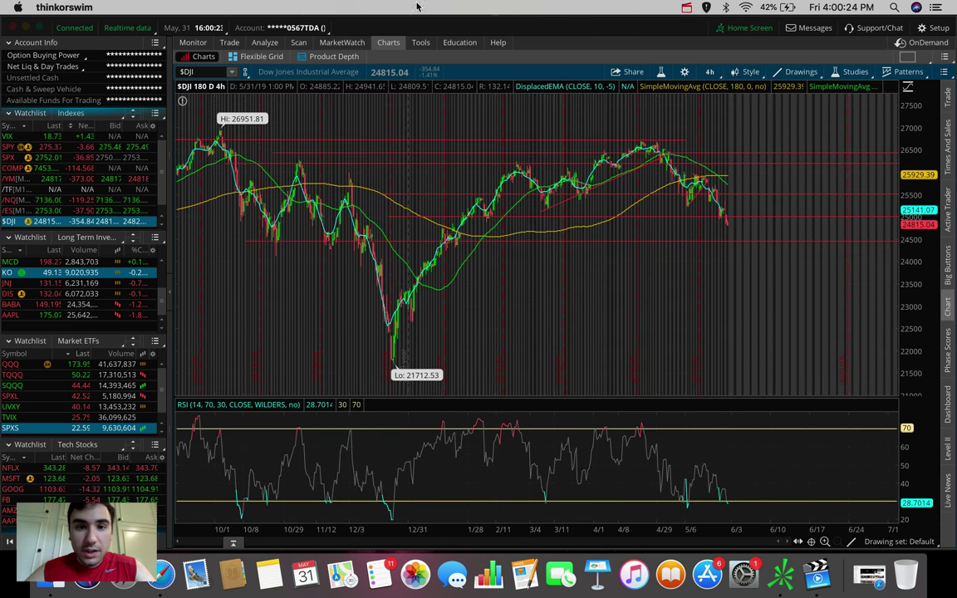
click(10, 157)
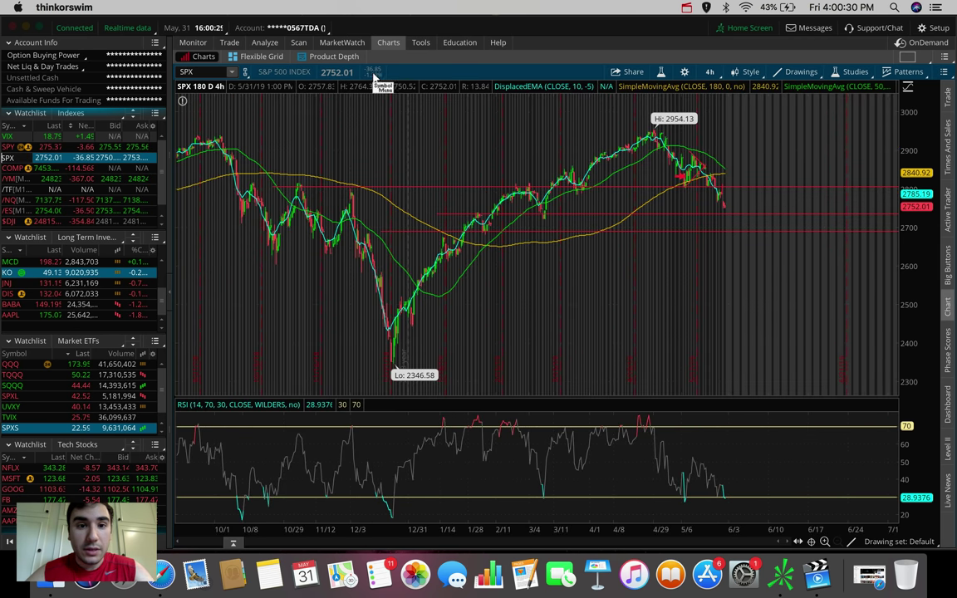
Step: Load /NQ from the Indexes watchlist onto the 180 D : 4h chart
click(13, 202)
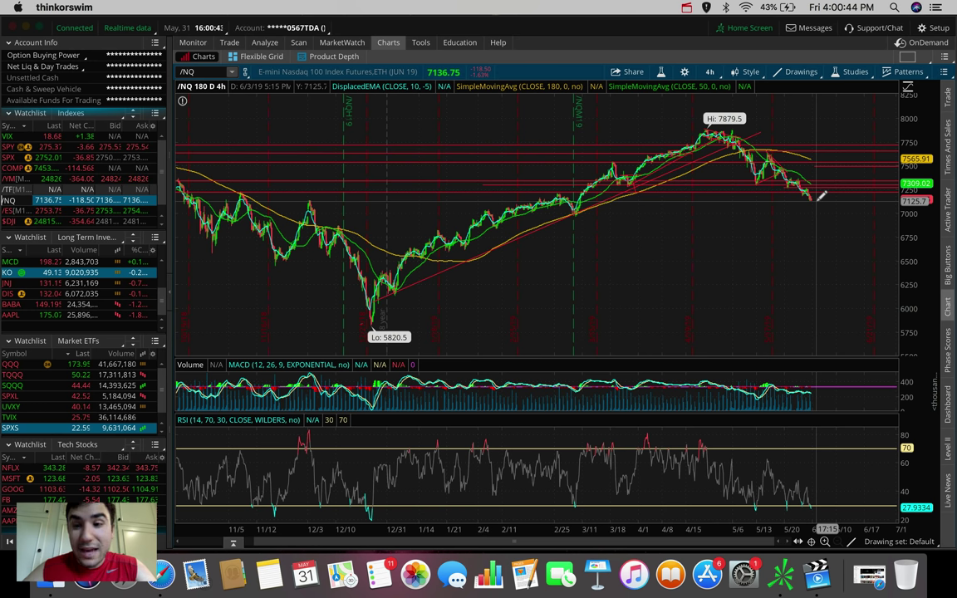
mouse_move(816, 187)
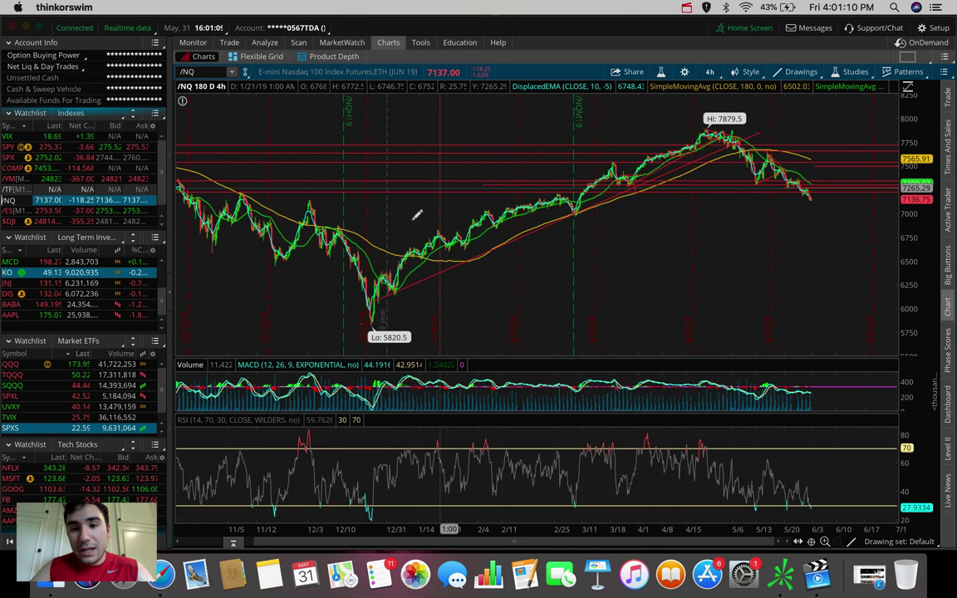
Step: Draw a horizontal Price Level on the /NQ chart, then switch it to 20 D : 1h
click(799, 71)
mouse_move(776, 161)
click(904, 176)
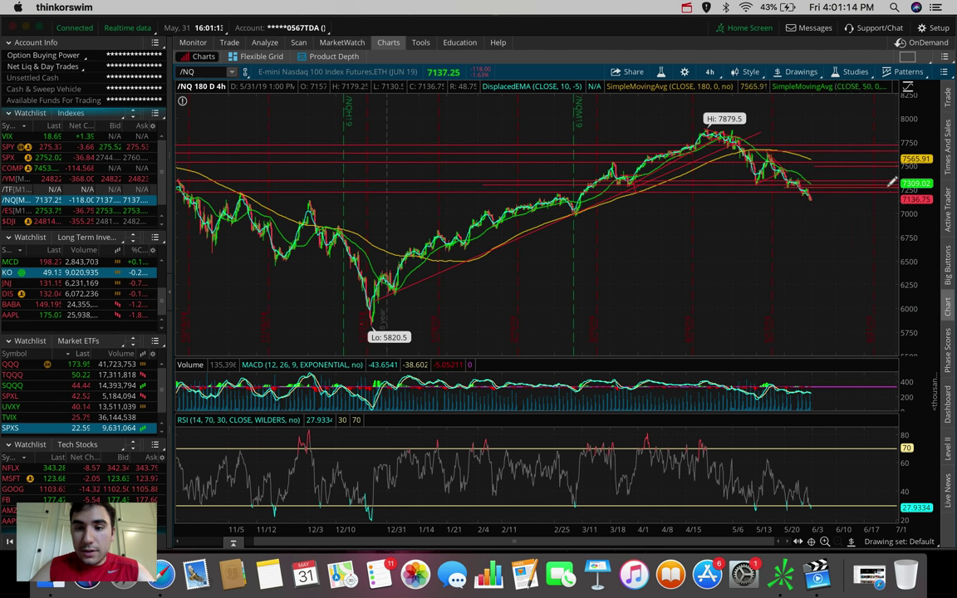
click(279, 199)
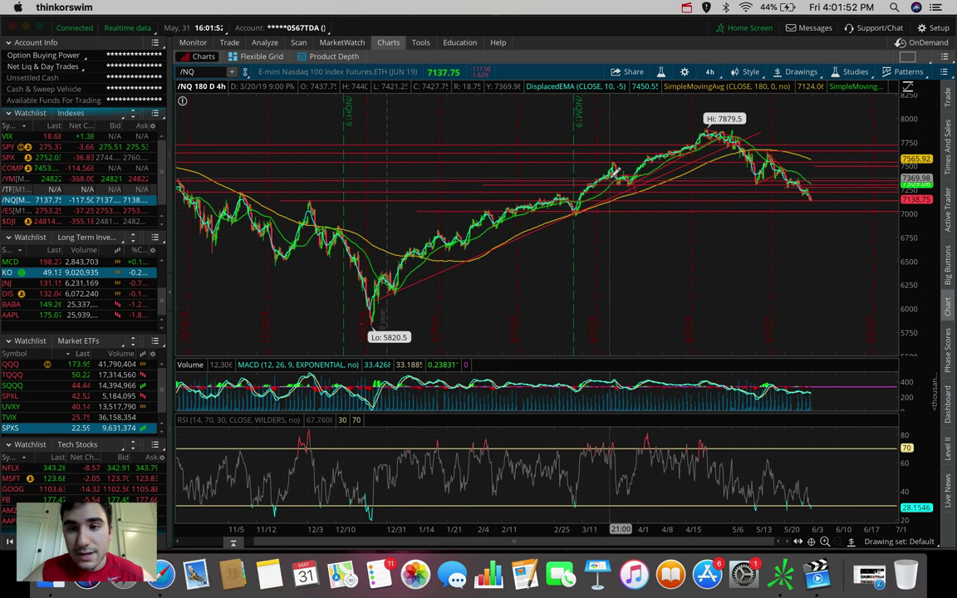
click(709, 72)
click(680, 193)
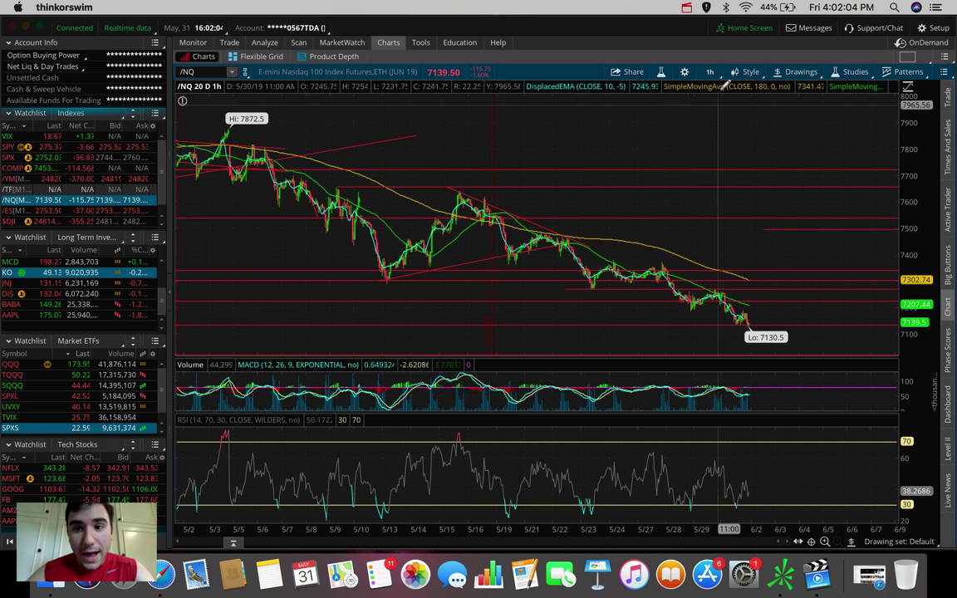
Step: Pick a drawing tool, reselect /NQ, and set the chart back to 180 D : 4h
click(819, 73)
mouse_move(847, 160)
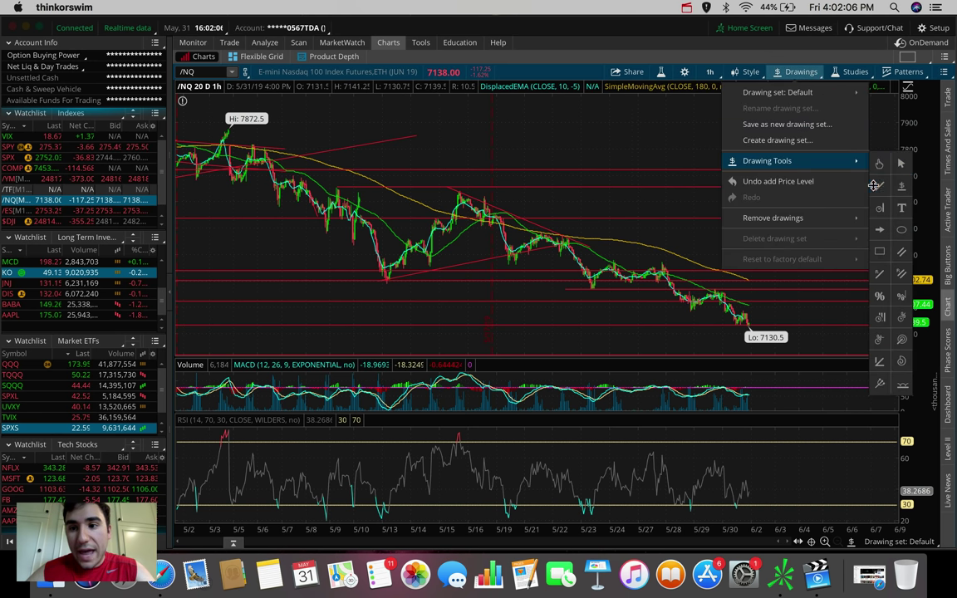
click(876, 184)
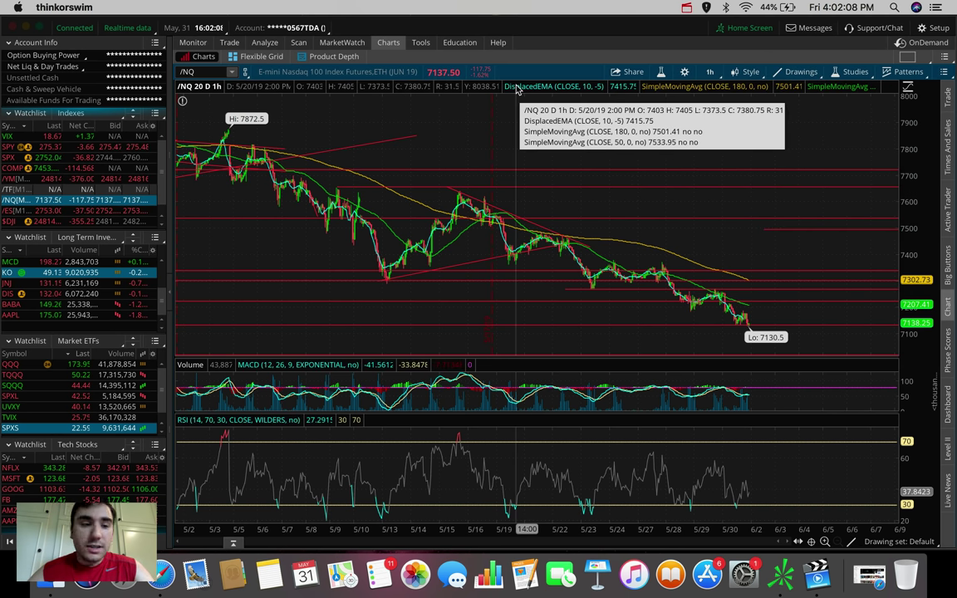
scroll(16, 194, down, 1)
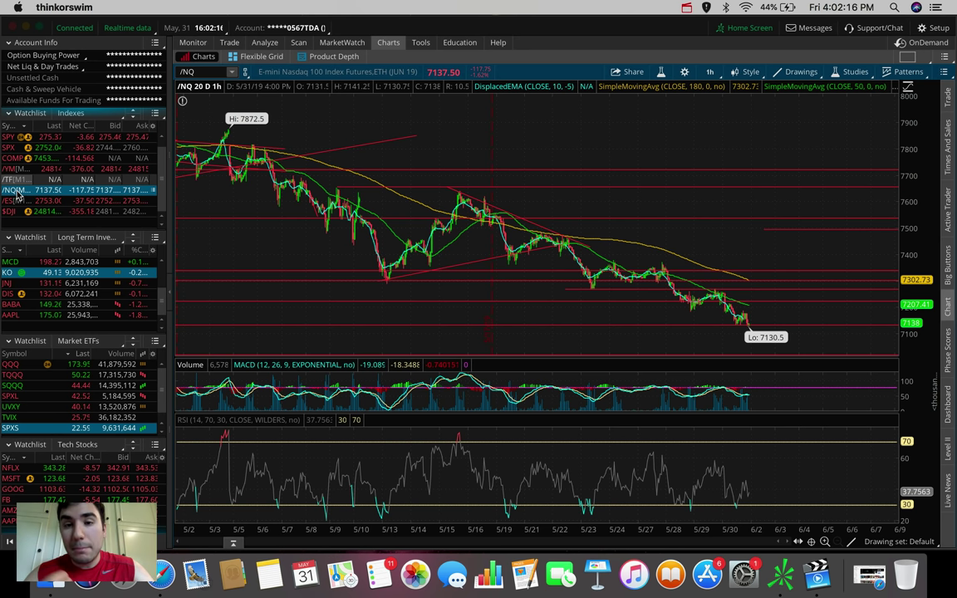
click(17, 195)
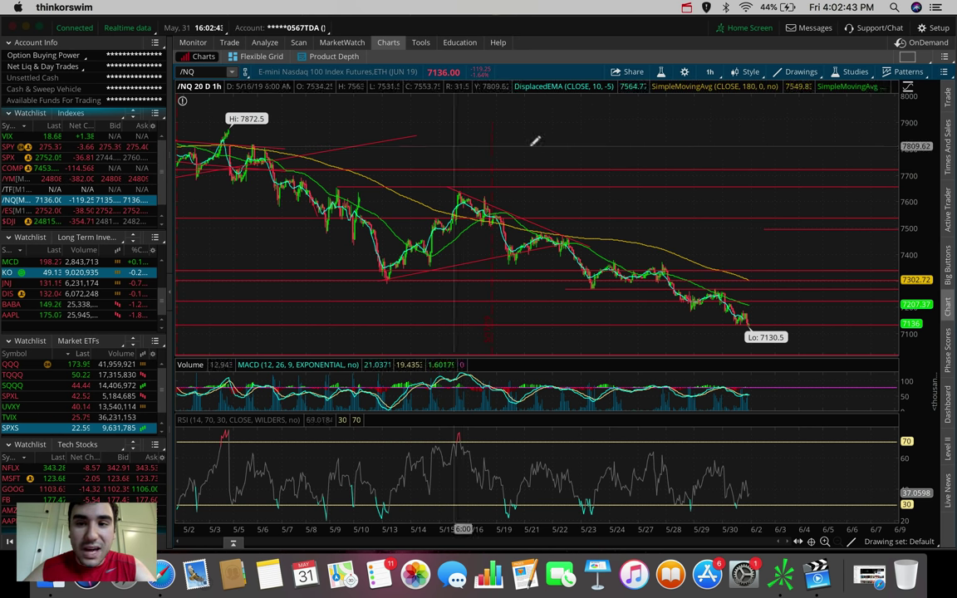
click(710, 72)
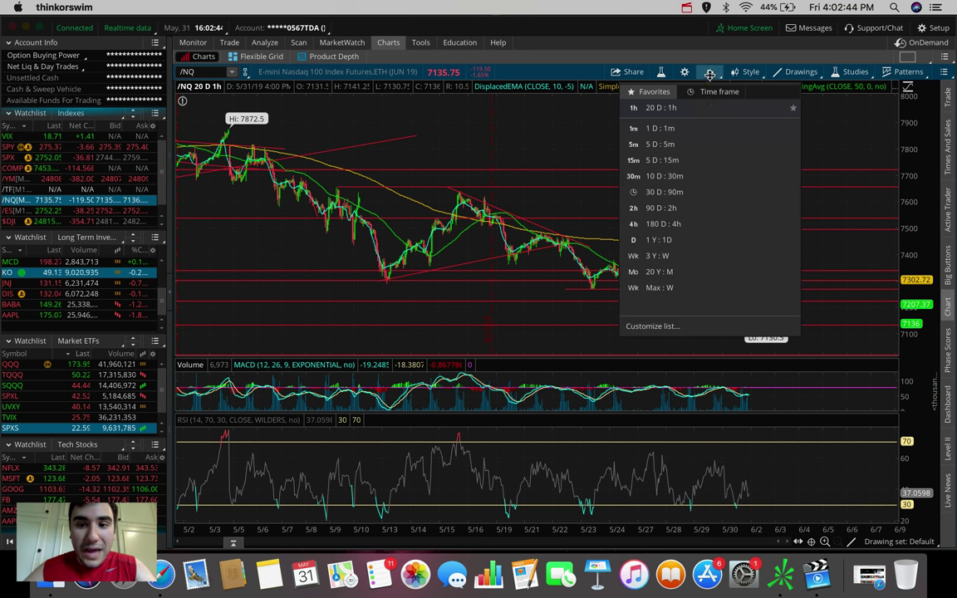
click(668, 223)
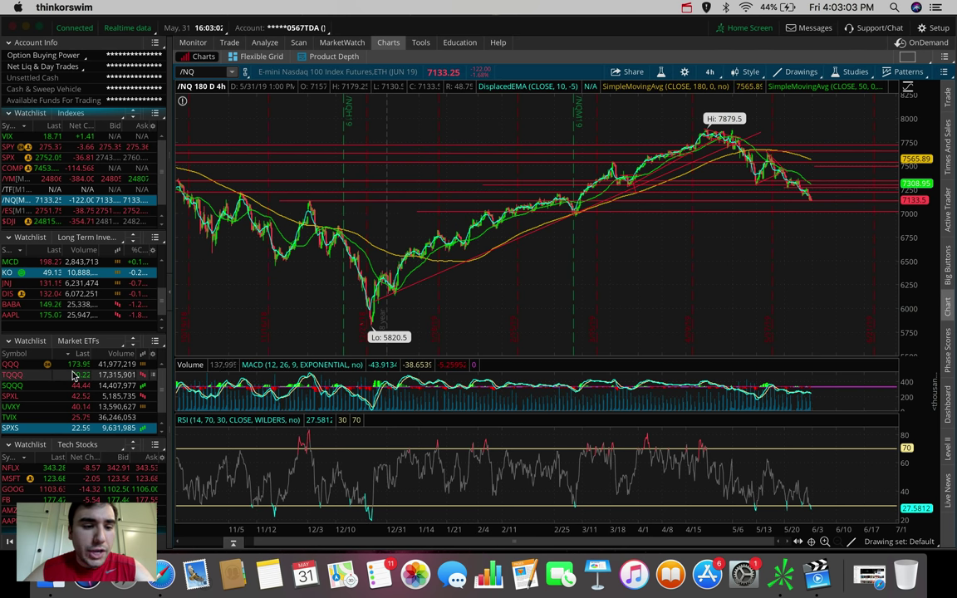
Step: Chart SPXS, briefly check SPX, return to SPXS, and open its time-frame list
click(30, 424)
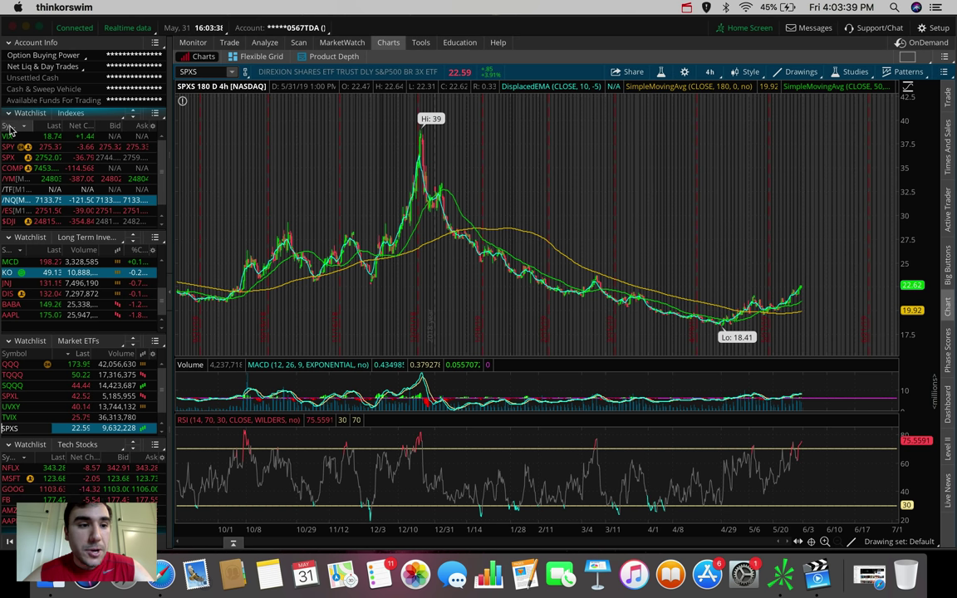
click(10, 158)
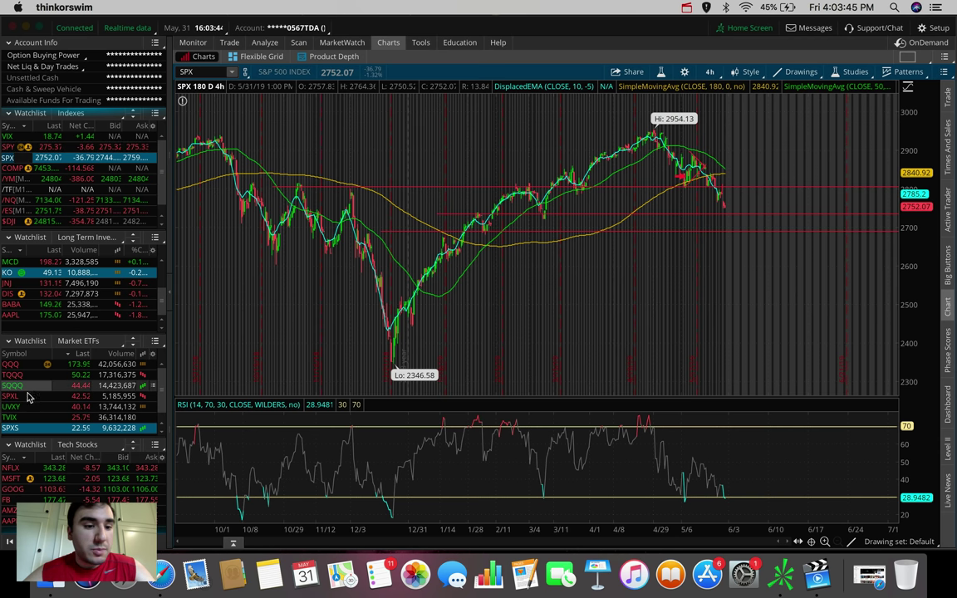
click(12, 427)
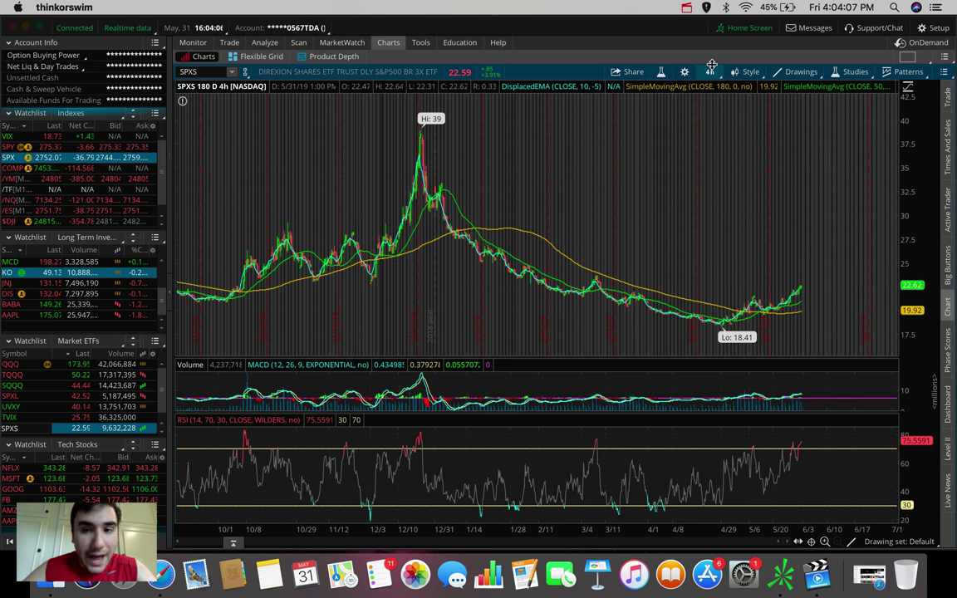
click(709, 72)
Step: Keep the 1 D : 1m time frame and chart the SPX index from the Indexes watchlist
click(702, 126)
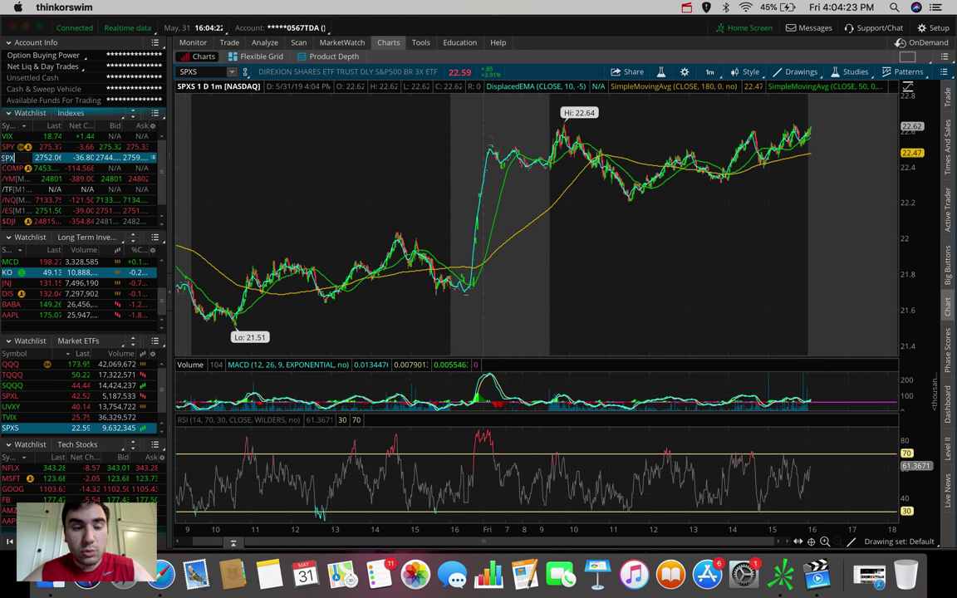
click(7, 158)
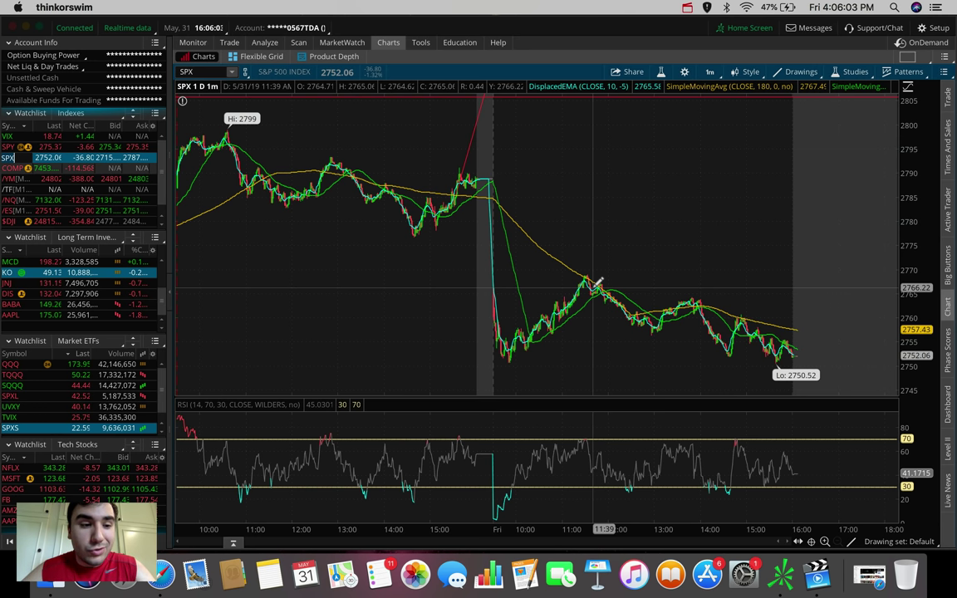
click(10, 428)
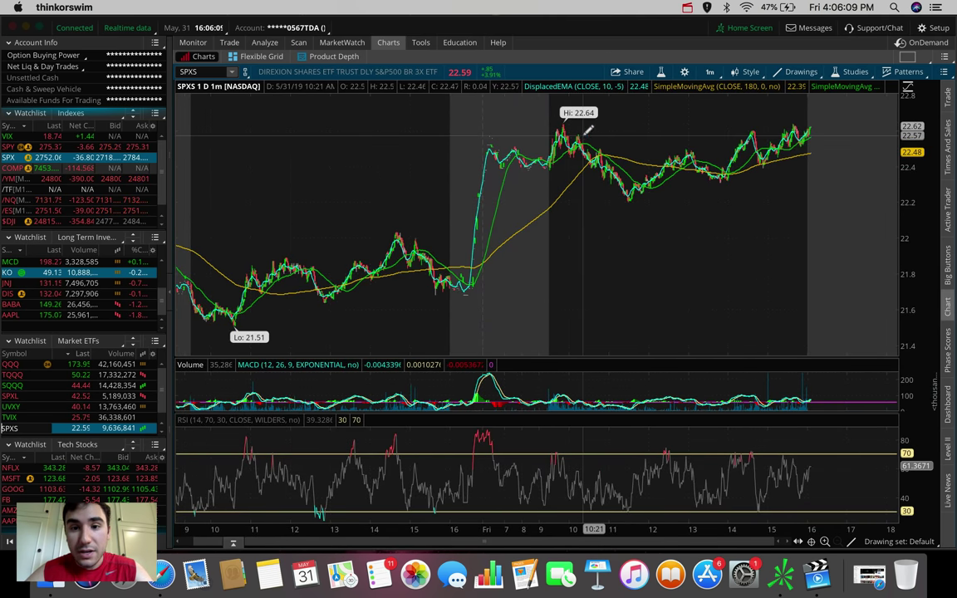
mouse_move(635, 194)
mouse_down()
mouse_move(607, 118)
mouse_move(639, 196)
mouse_up()
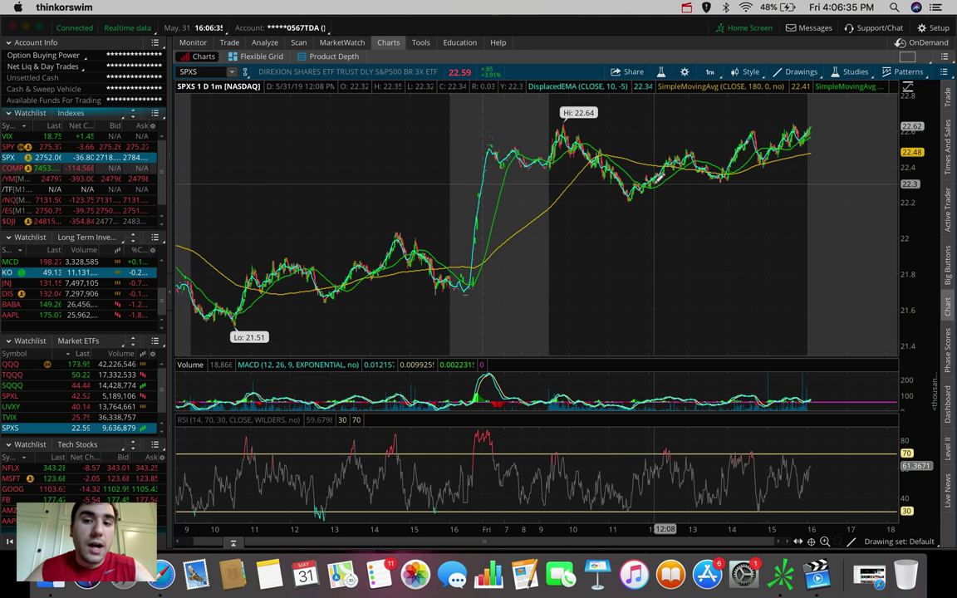
drag(658, 177, 573, 150)
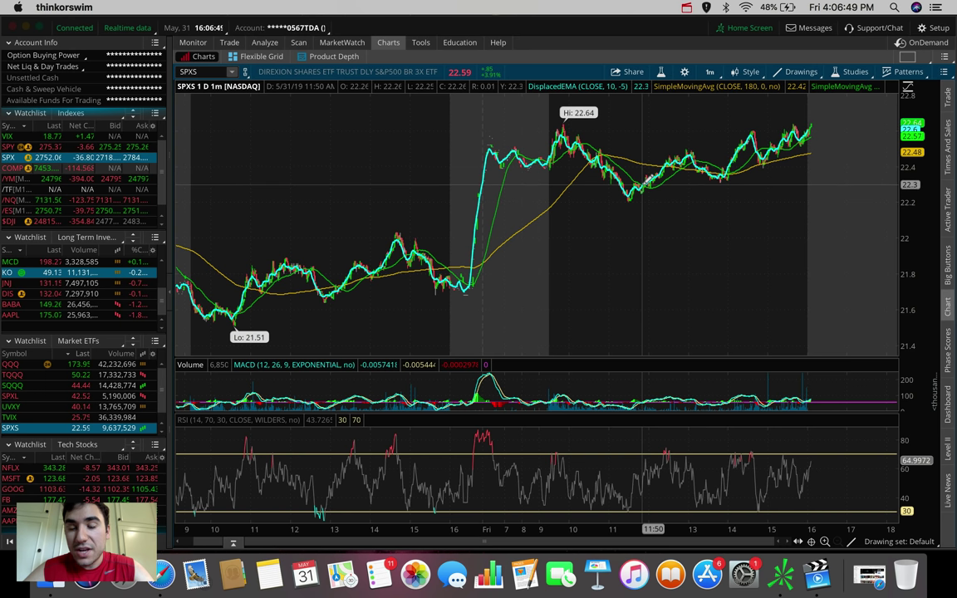
drag(646, 184, 636, 121)
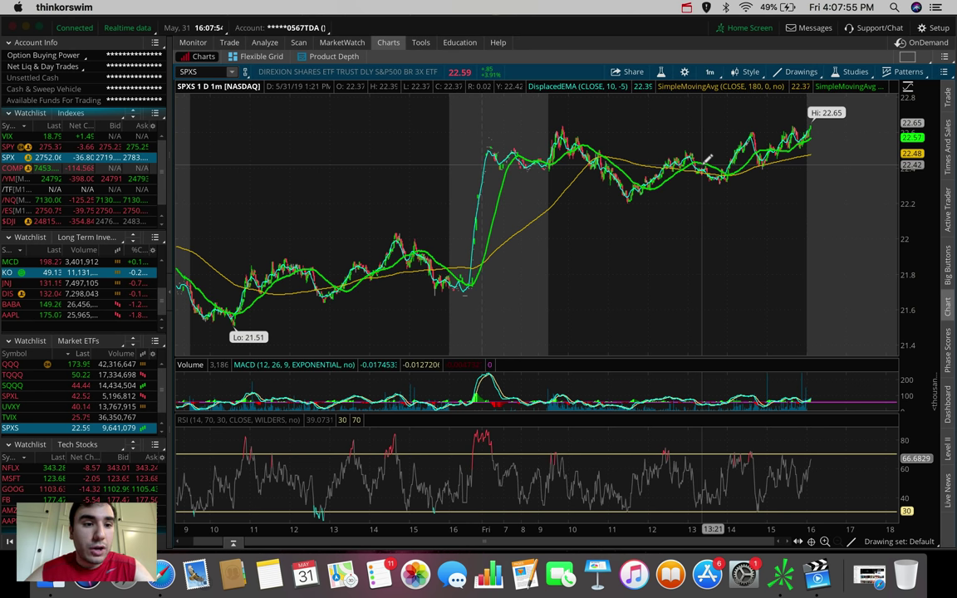
Step: Switch the SPXS chart from 1m to the 180 D : 4h favorite time frame
click(710, 71)
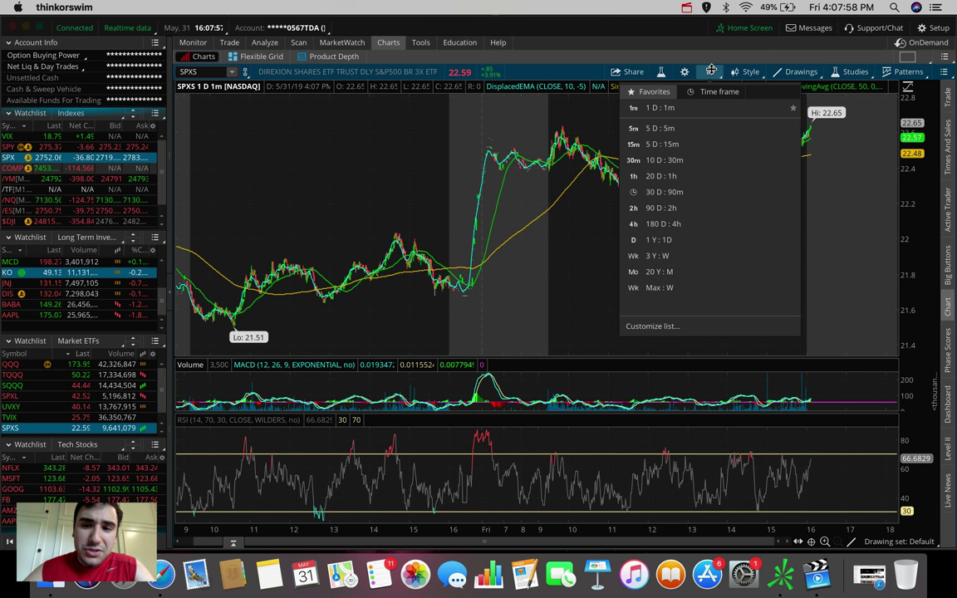
click(673, 222)
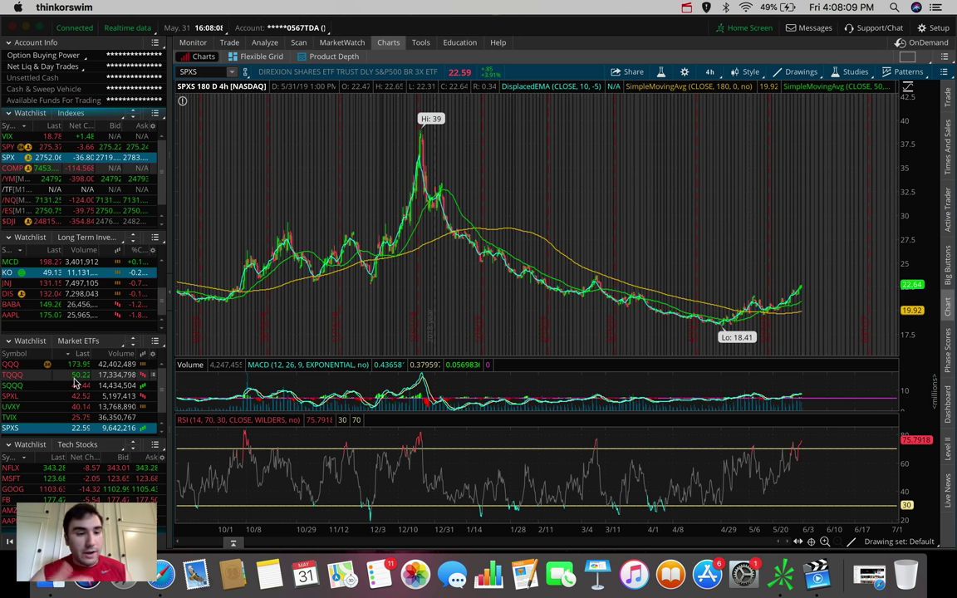
scroll(49, 391, down, 1)
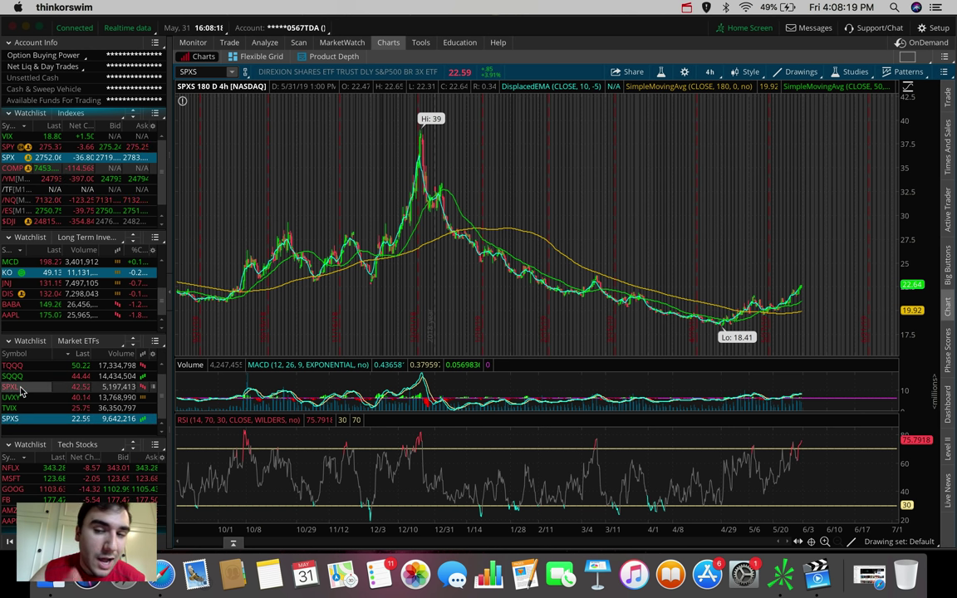
scroll(21, 390, up, 1)
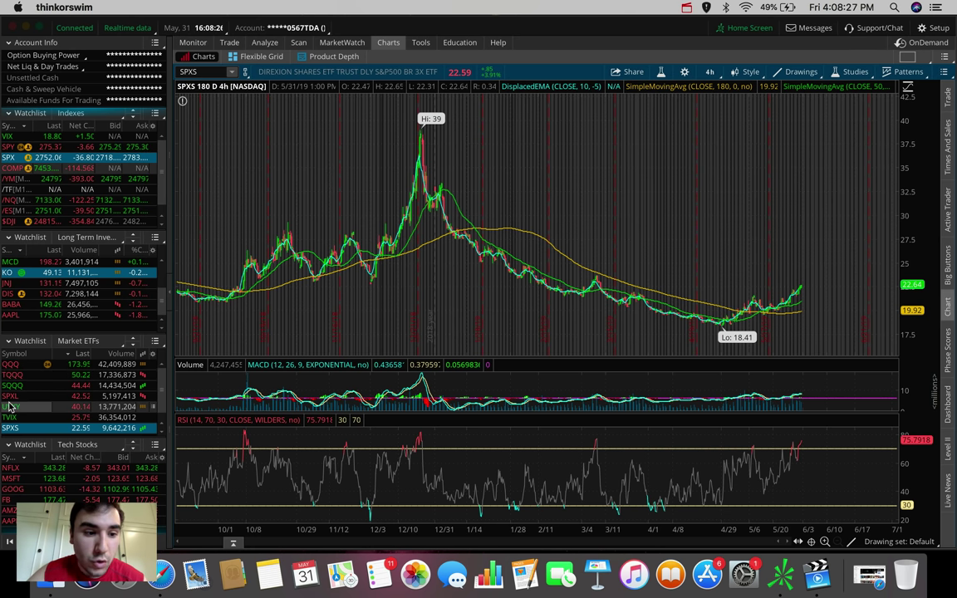
scroll(10, 404, down, 1)
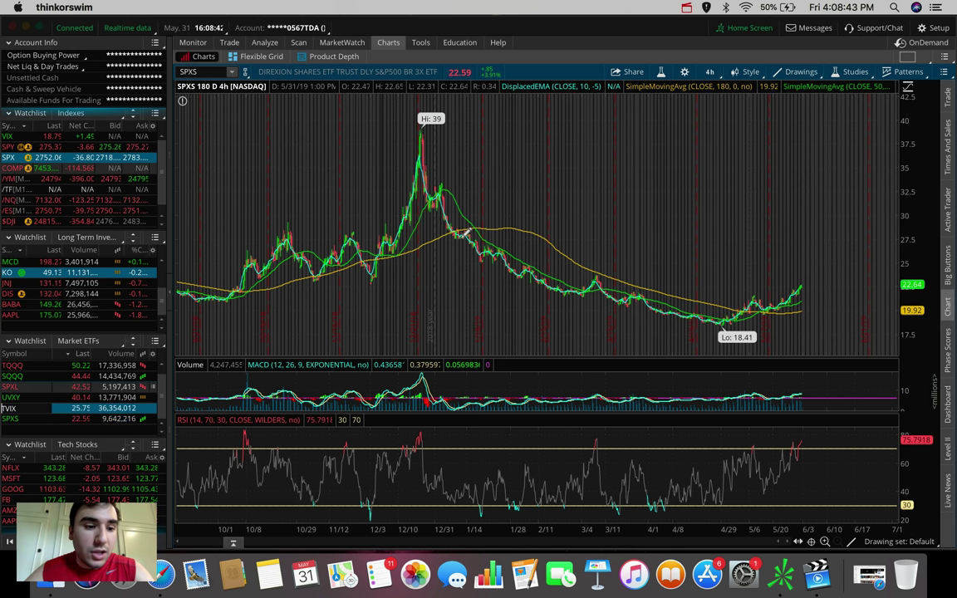
Step: Load TVIX from the Market ETFs watchlist and set its chart to 1 D : 1m
click(10, 408)
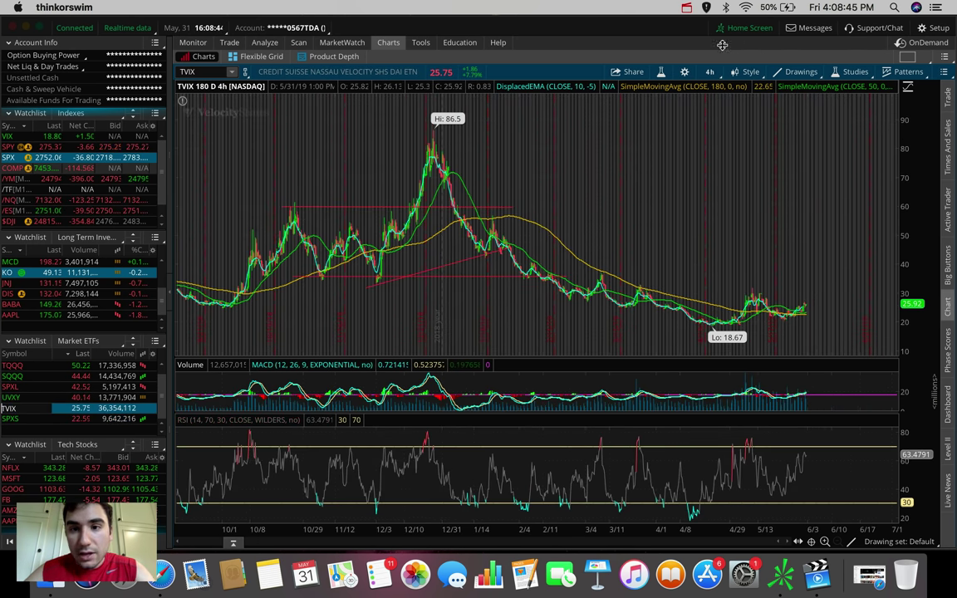
click(707, 70)
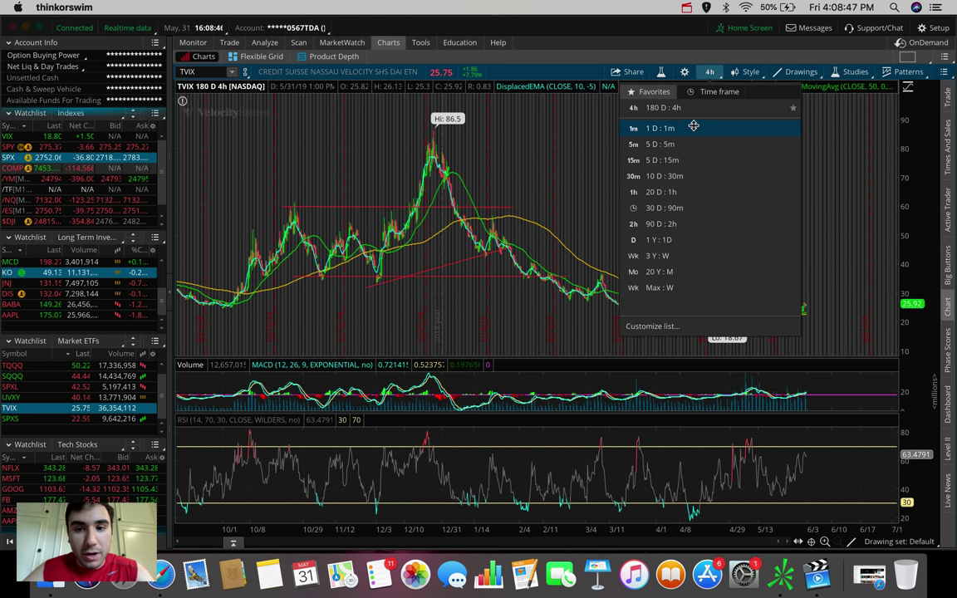
click(692, 126)
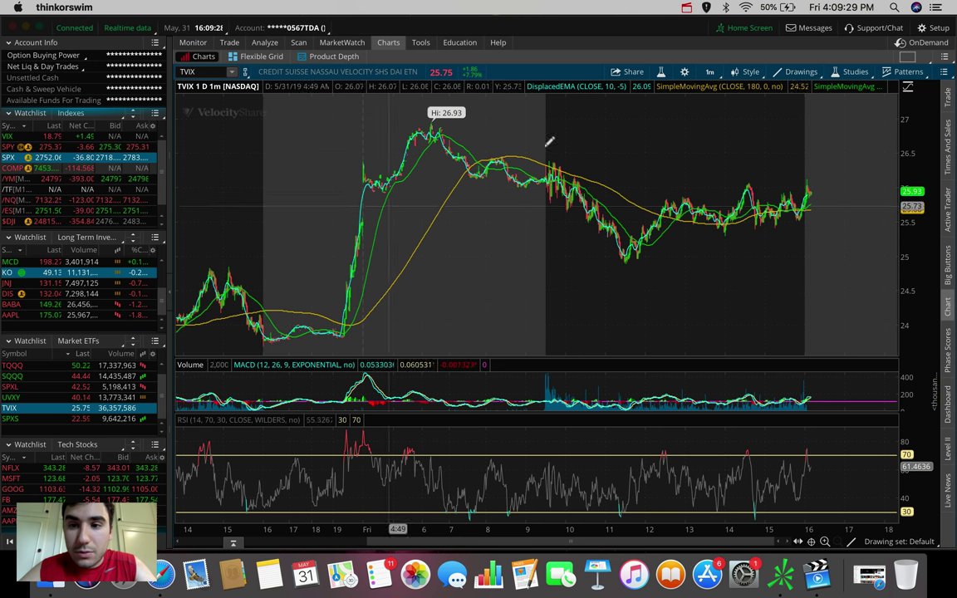
Step: Change the TVIX chart's time frame from 1 D : 1m to 180 D : 4h
click(710, 72)
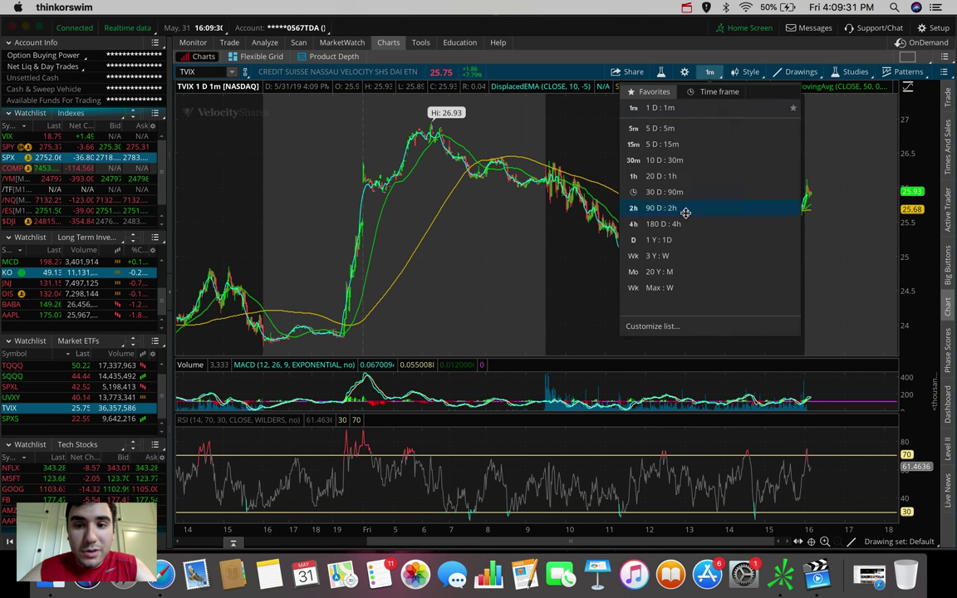
click(647, 223)
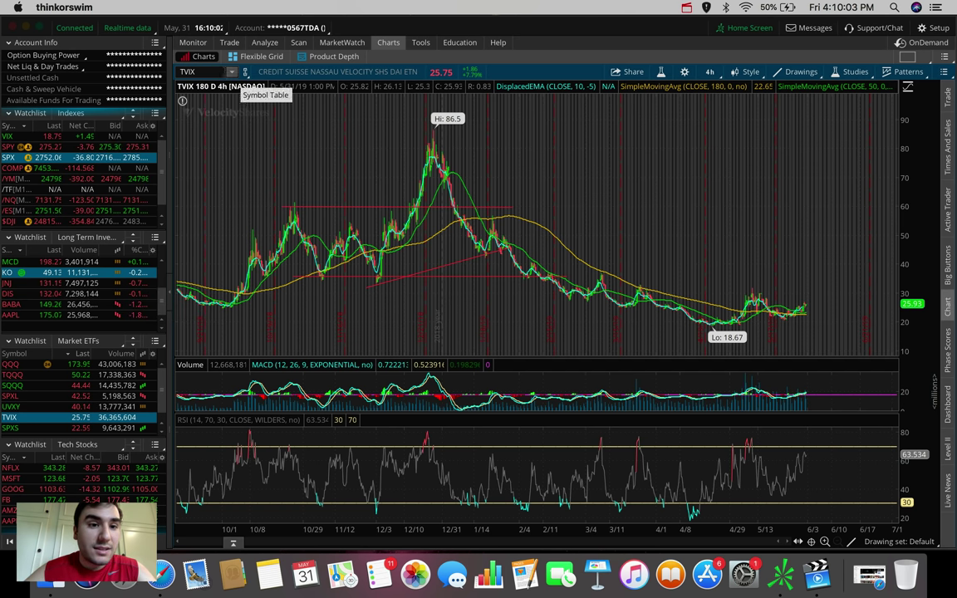
Step: Enter symbol T in the chart's symbol box to chart AT&T on the 180-day view
click(184, 71)
text(T)
key(Return)
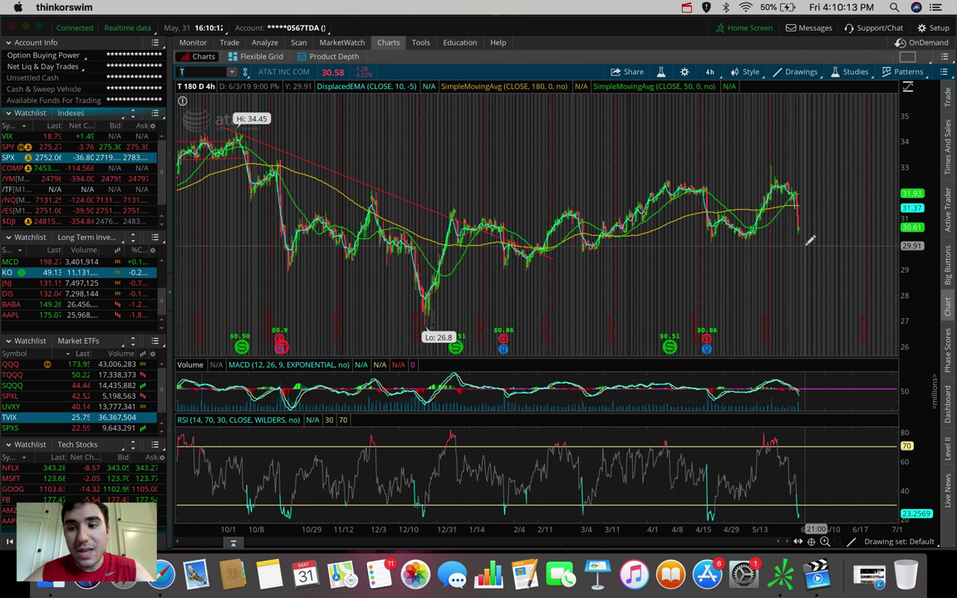
text(T)
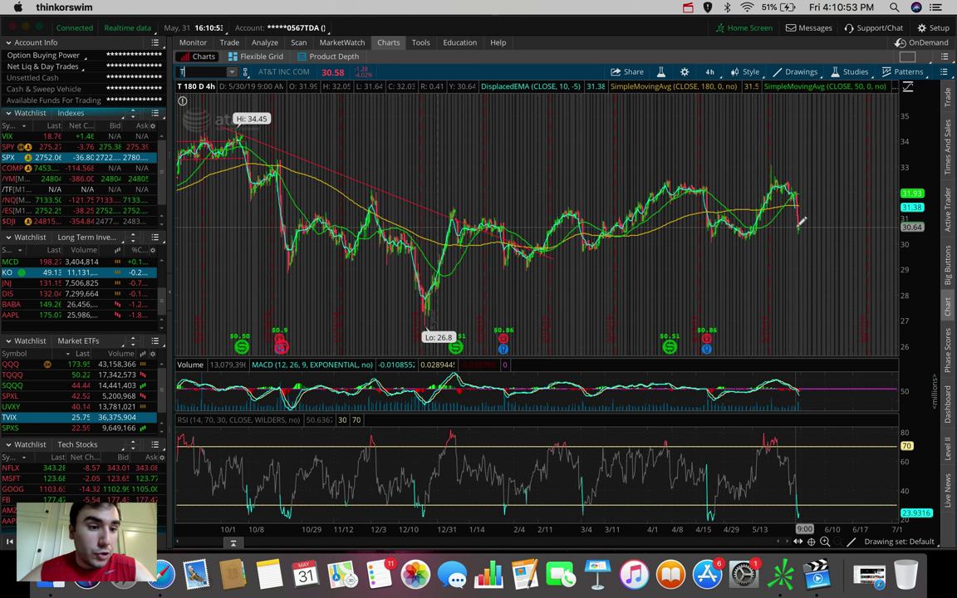
Step: Chart MCD from the Long Term Investments watchlist, then switch to MO
scroll(66, 303, up, 3)
scroll(38, 294, up, 3)
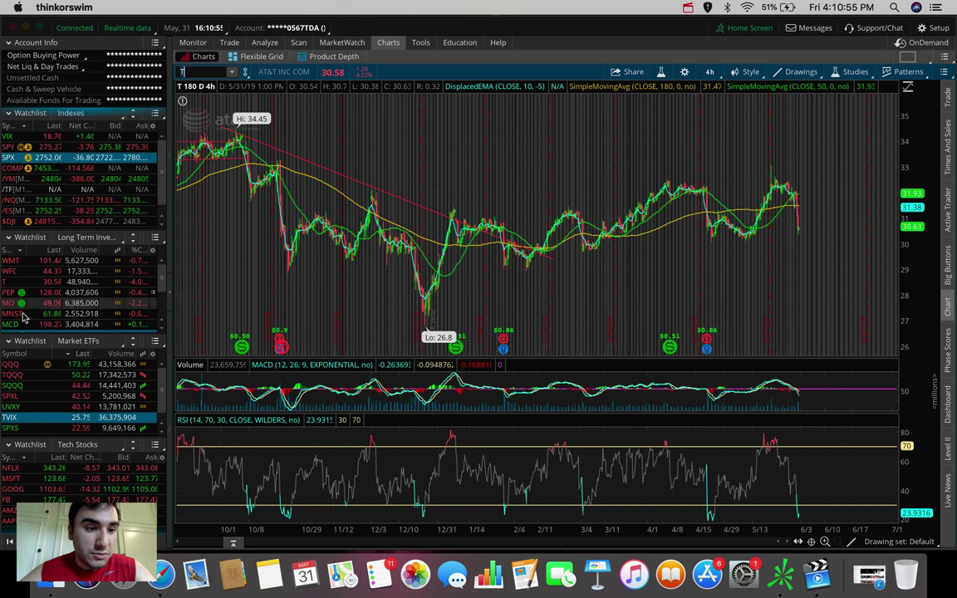
click(10, 325)
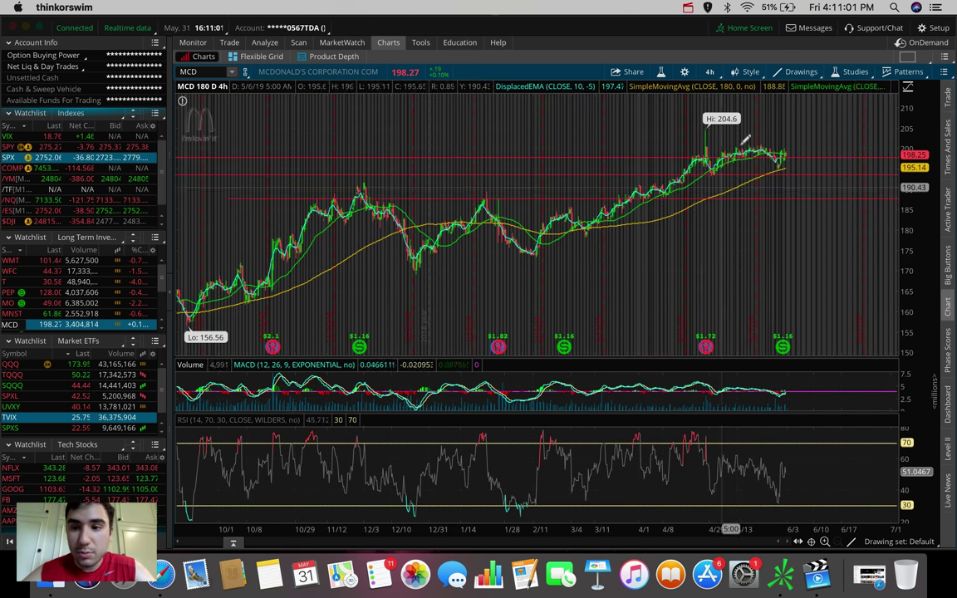
click(10, 304)
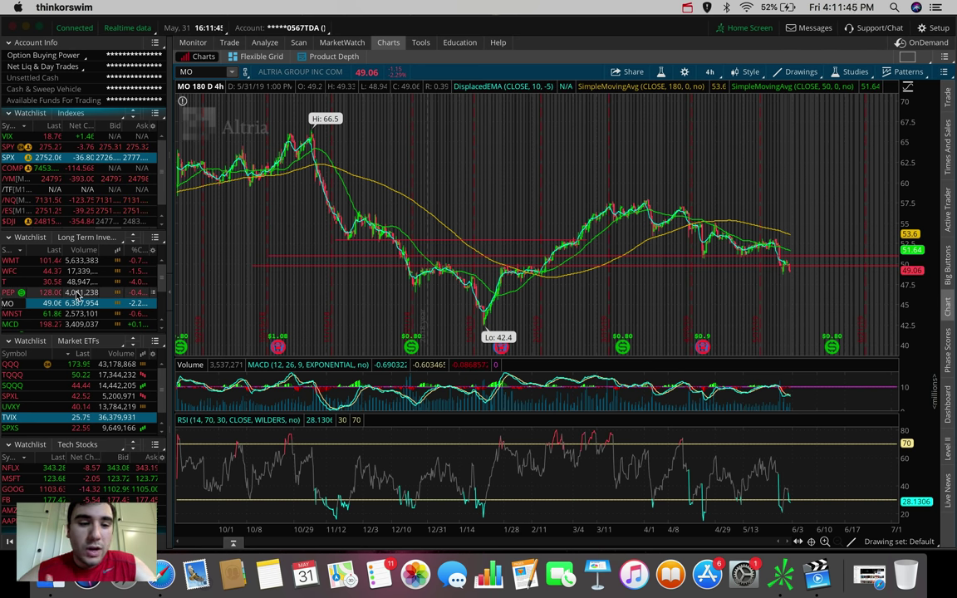
scroll(77, 293, down, 3)
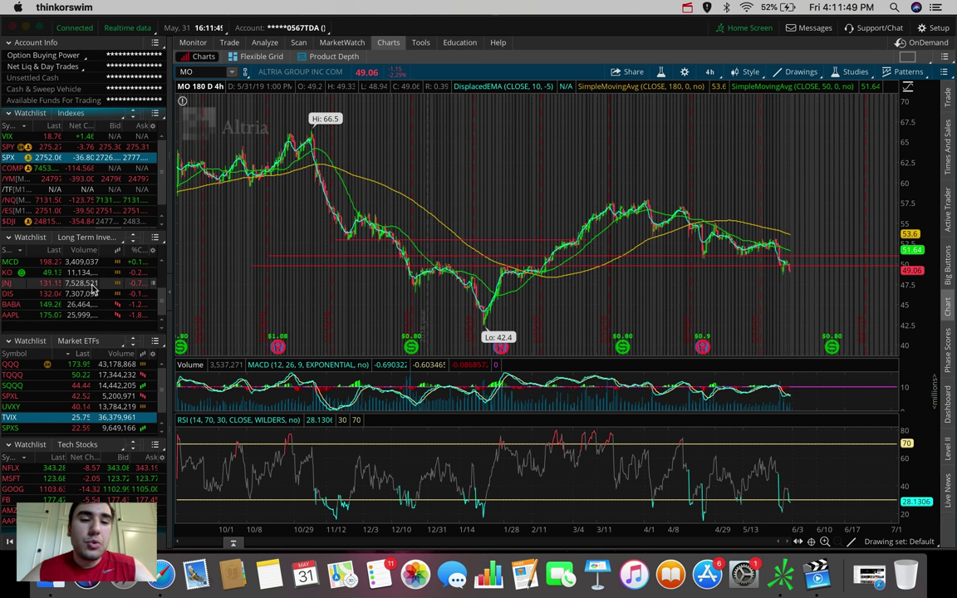
scroll(93, 287, up, 3)
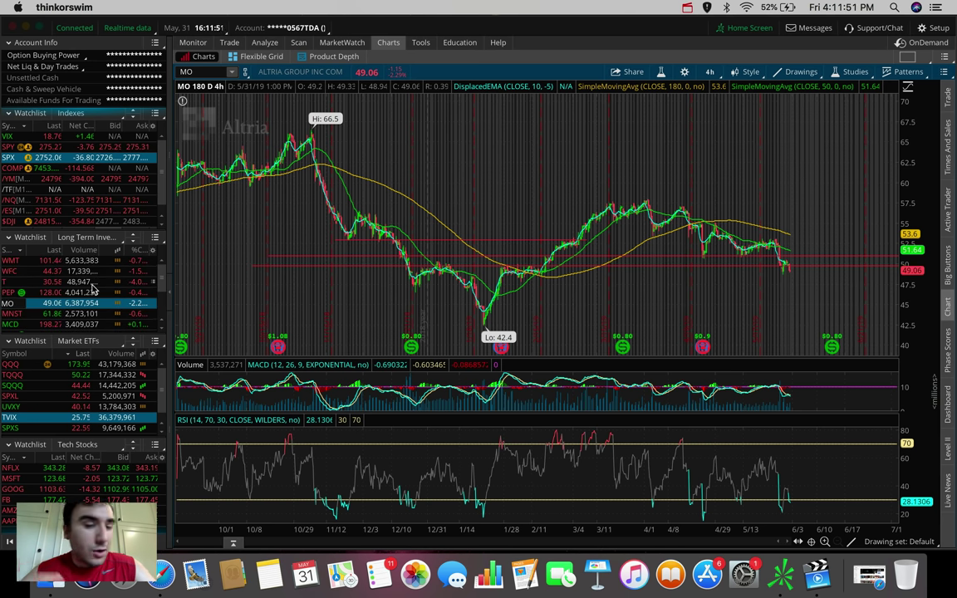